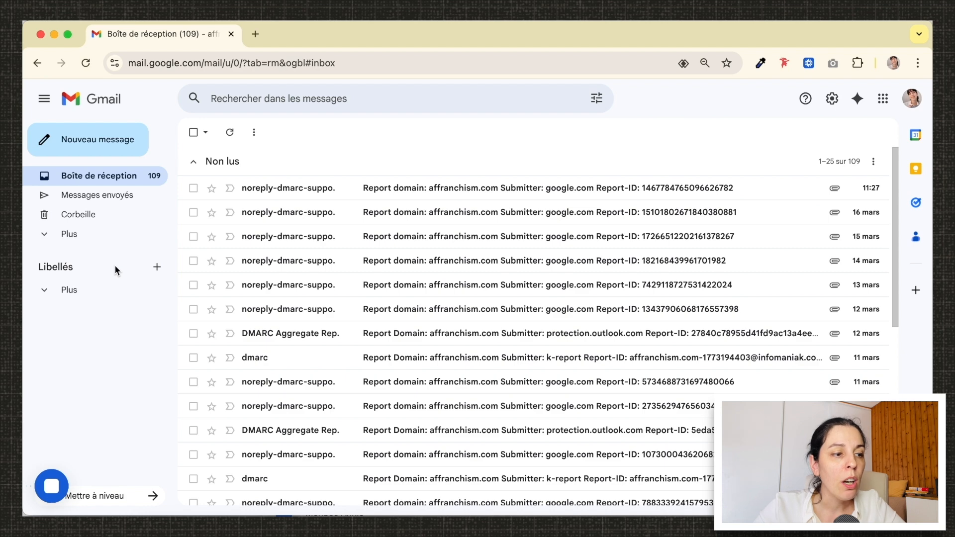
Step: Create a new label named "A garder" from the Libellés settings
left_click(157, 268)
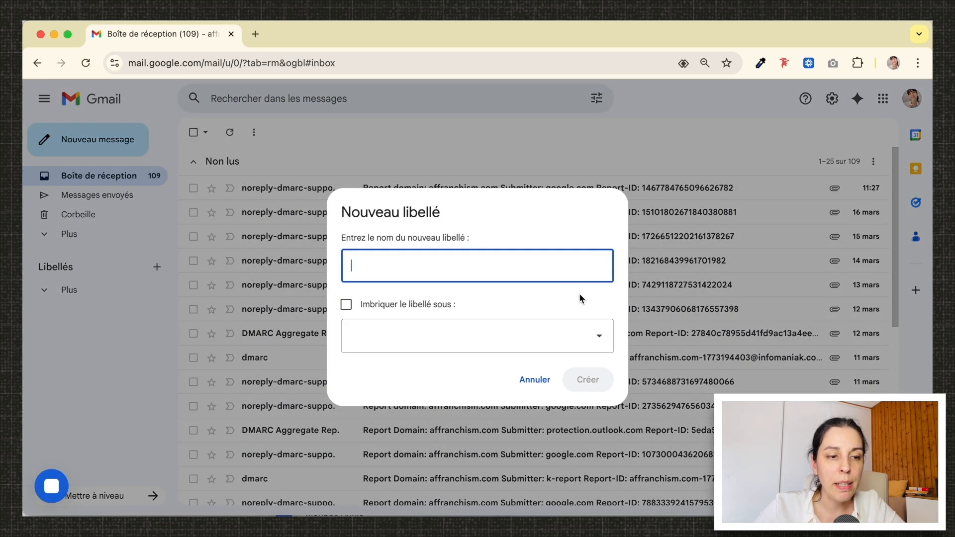
left_click(537, 382)
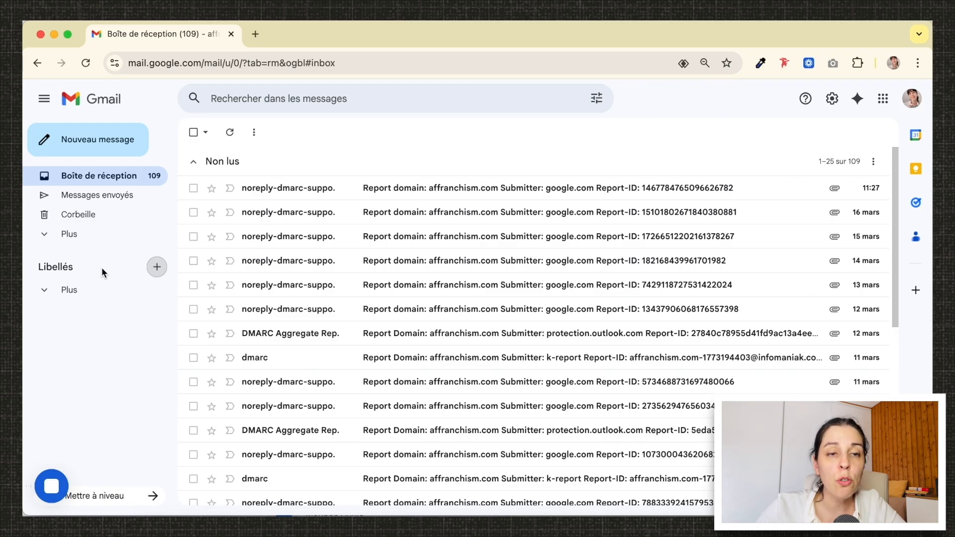
left_click(832, 99)
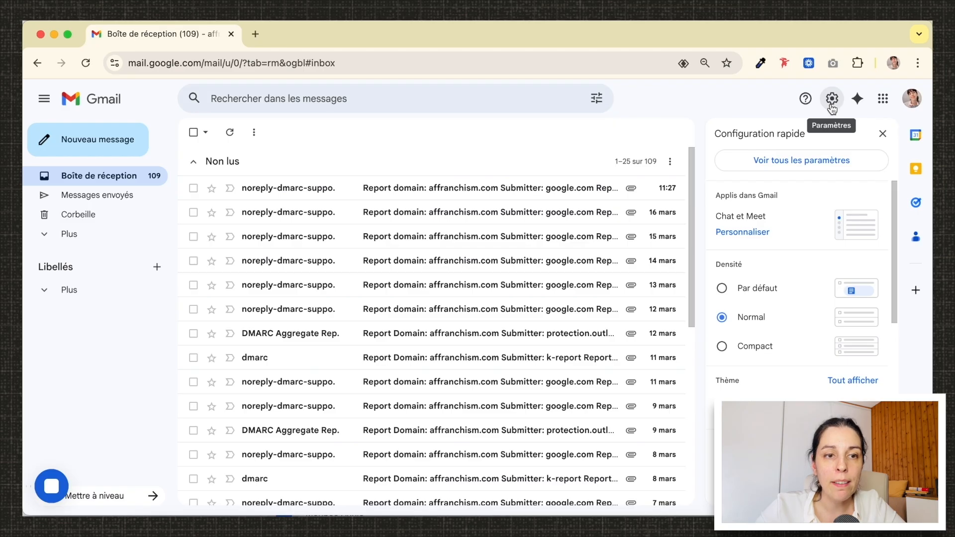
left_click(804, 164)
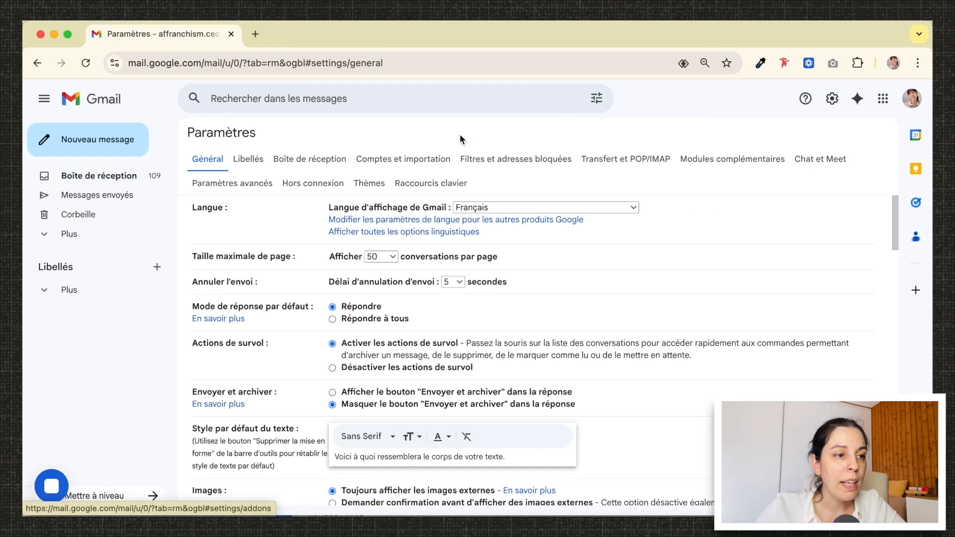
left_click(233, 166)
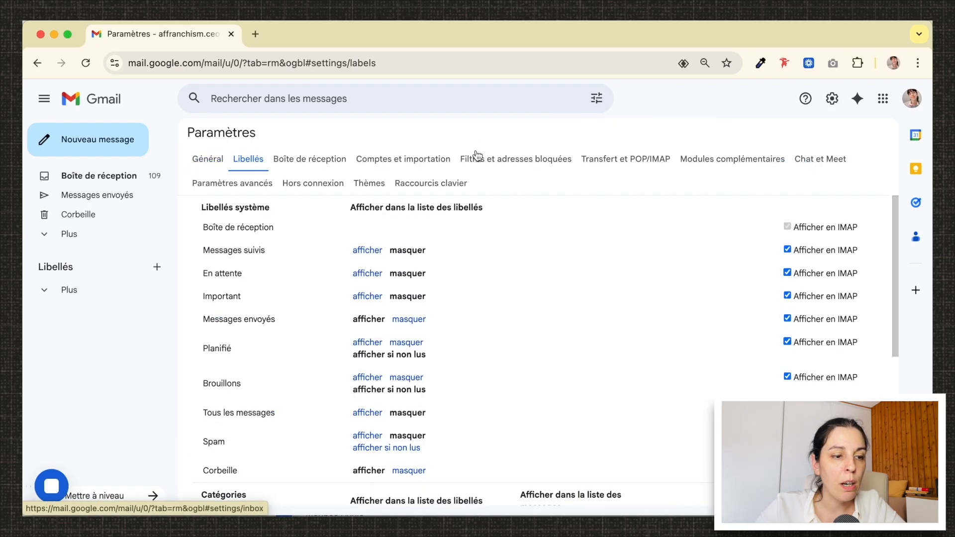
scroll(470, 338, "down", 10)
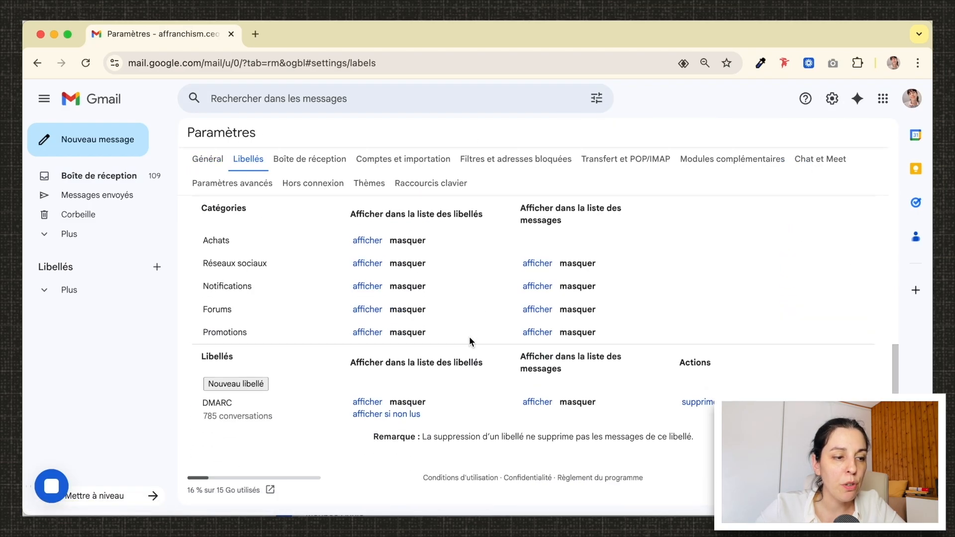
left_click(237, 384)
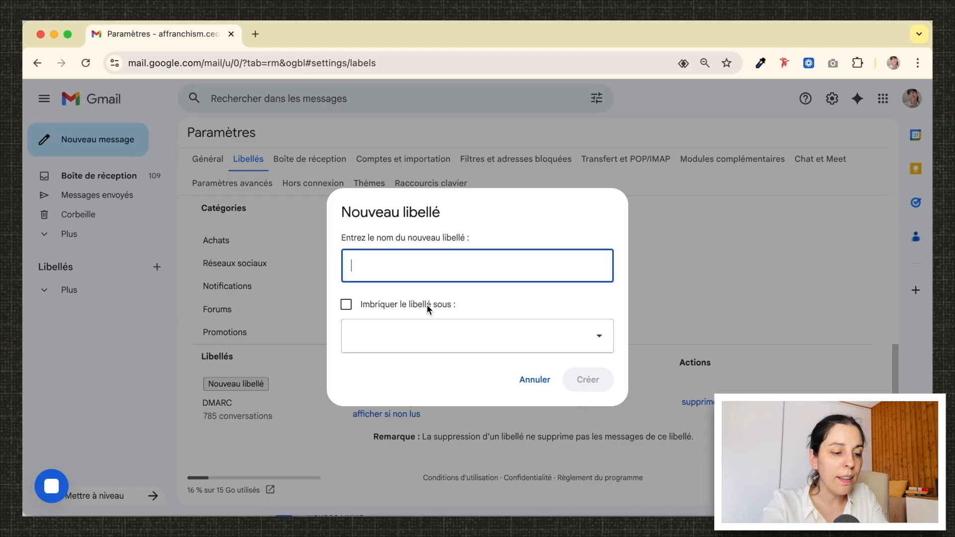
type("A ")
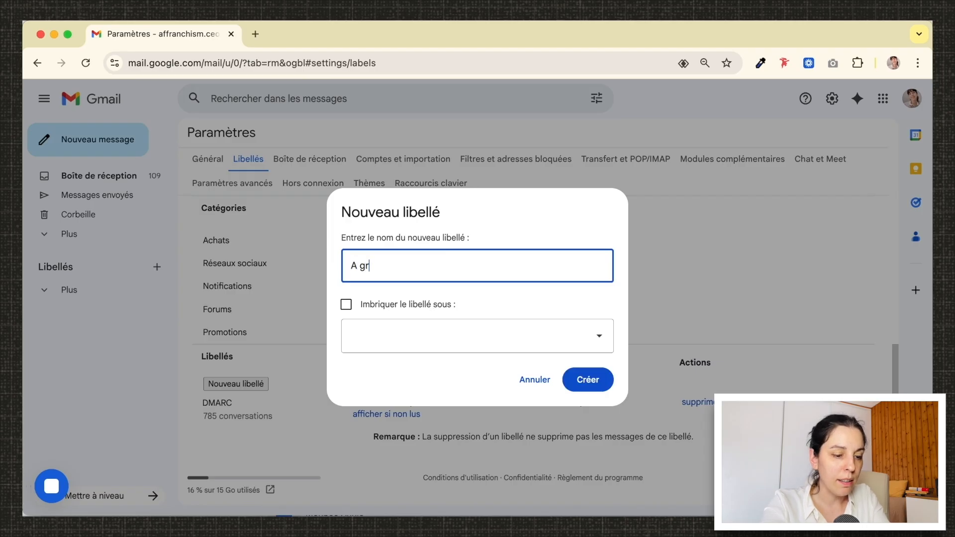
type("garder")
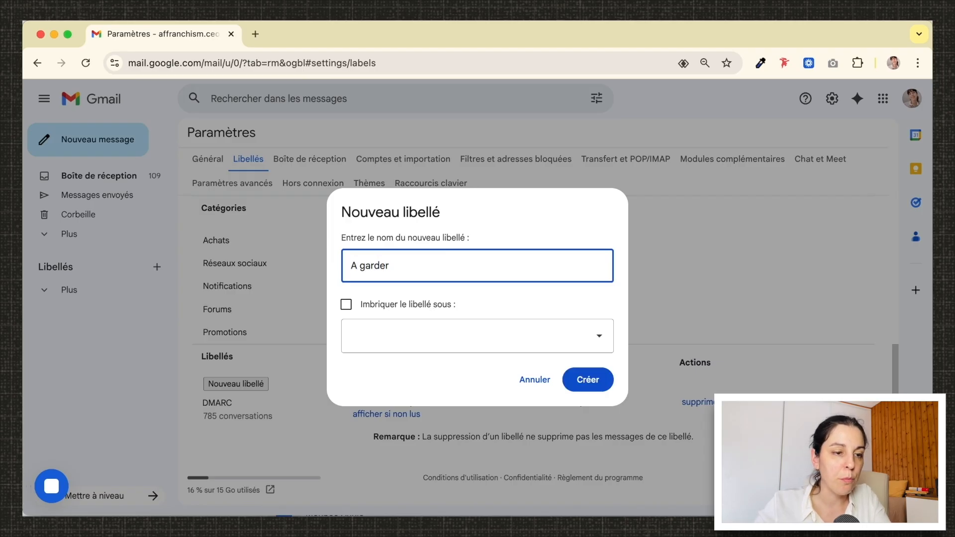
left_click(588, 383)
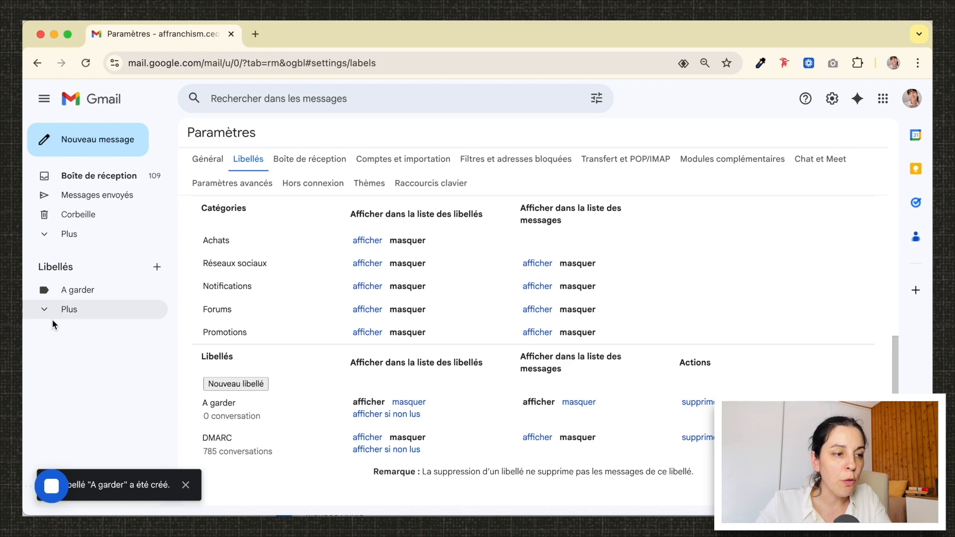
Step: Create a second label named "Désabonnement", without nesting it under another label
left_click(155, 268)
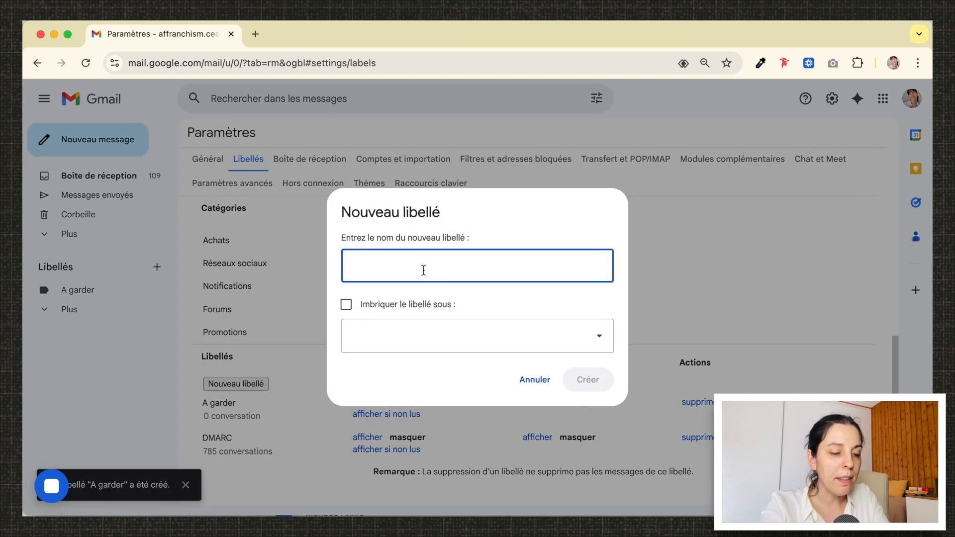
type("Désabonnement")
left_click(587, 379)
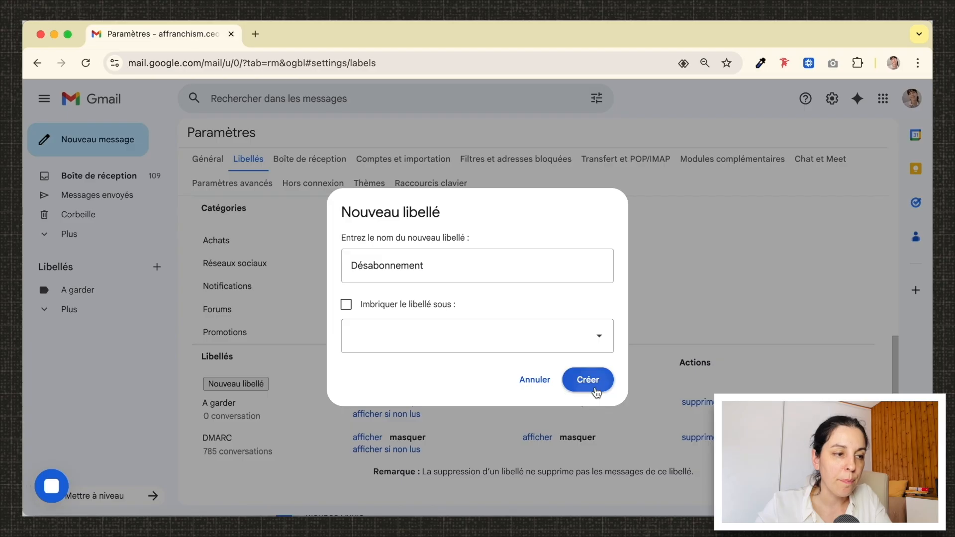
Step: Return to the inbox and open the full list of its unread messages
left_click(85, 178)
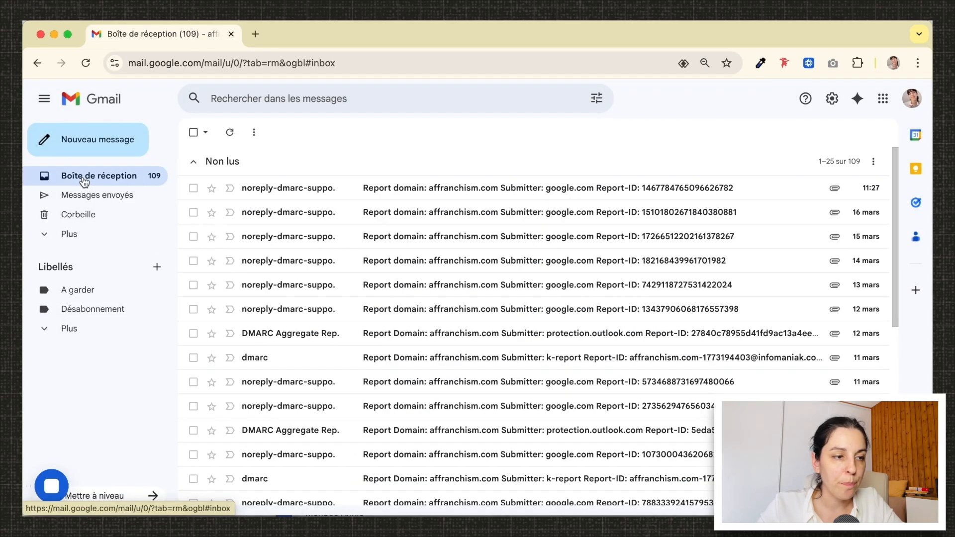
left_click(237, 164)
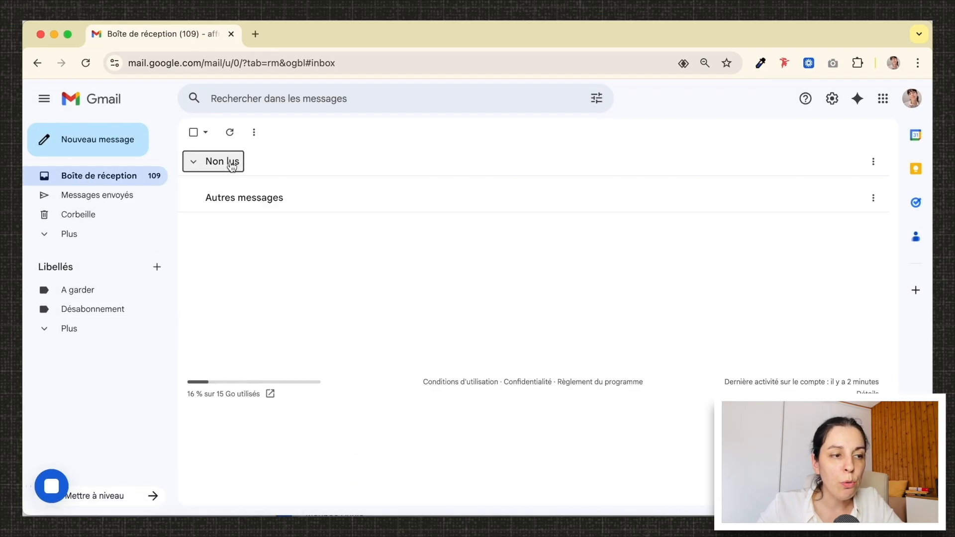
left_click(230, 161)
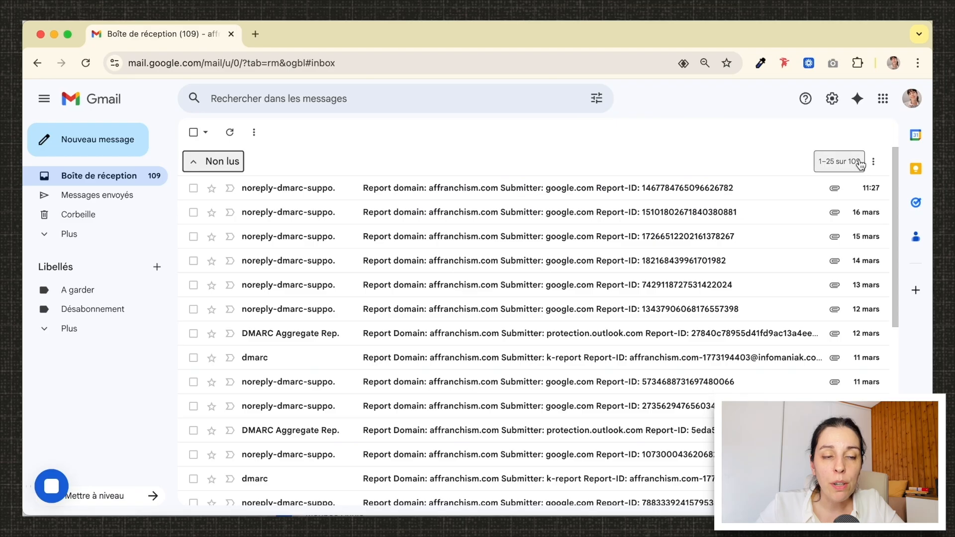
left_click(834, 166)
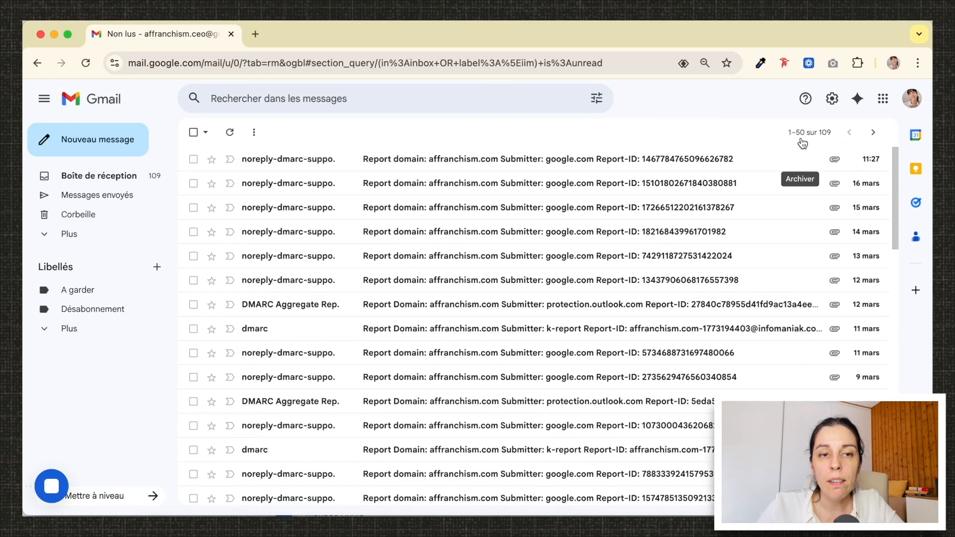
left_click(873, 132)
left_click(848, 134)
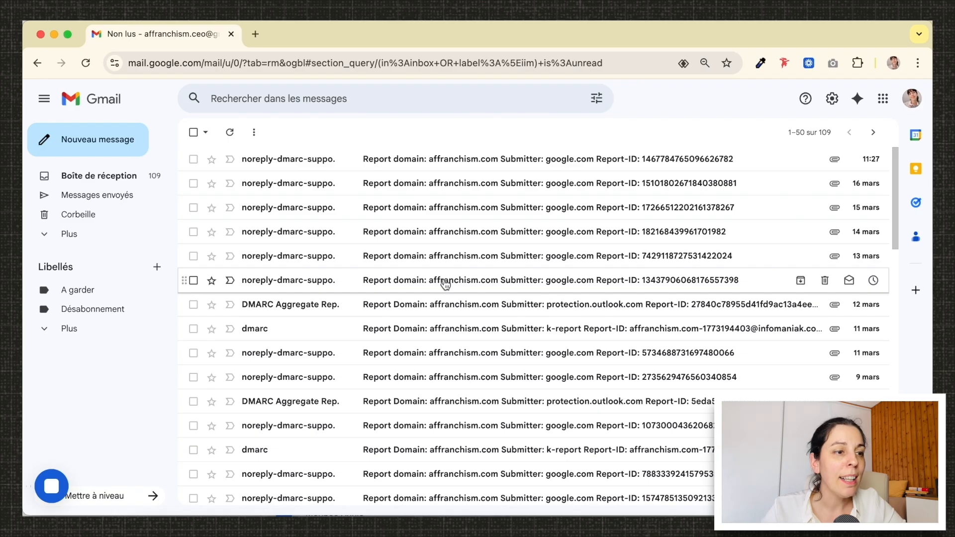
scroll(415, 286, "down", 1)
scroll(415, 287, "up", 1)
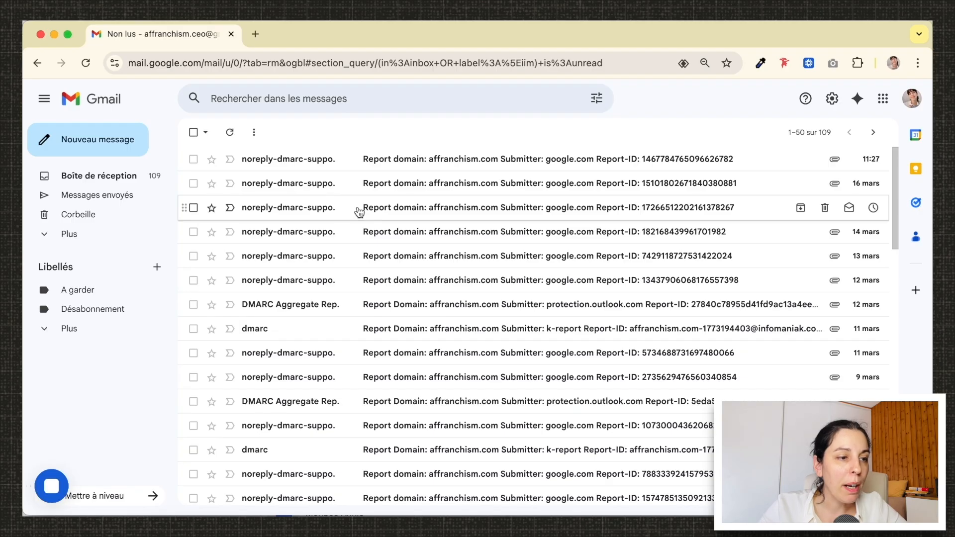
scroll(303, 348, "down", 10)
scroll(303, 348, "down", 5)
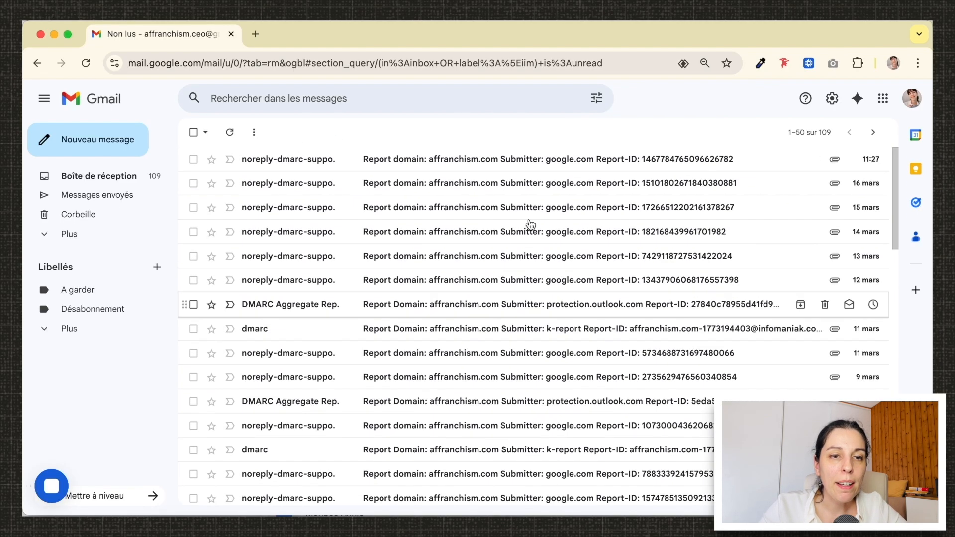
Step: Go to the oldest unread messages and add the label "A garder" to "Notre compte Wise est DÉBLOQUÉ !"
left_click(872, 132)
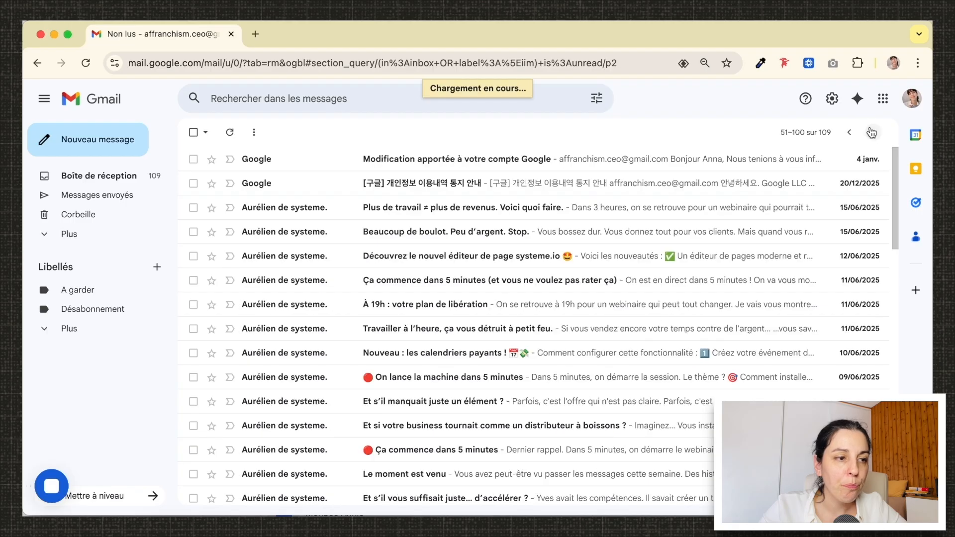
left_click(811, 134)
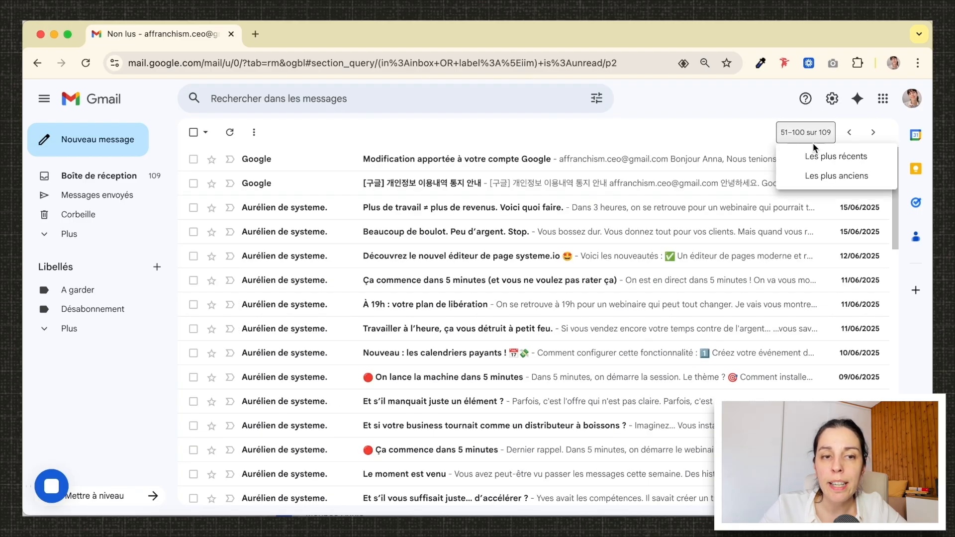
left_click(813, 176)
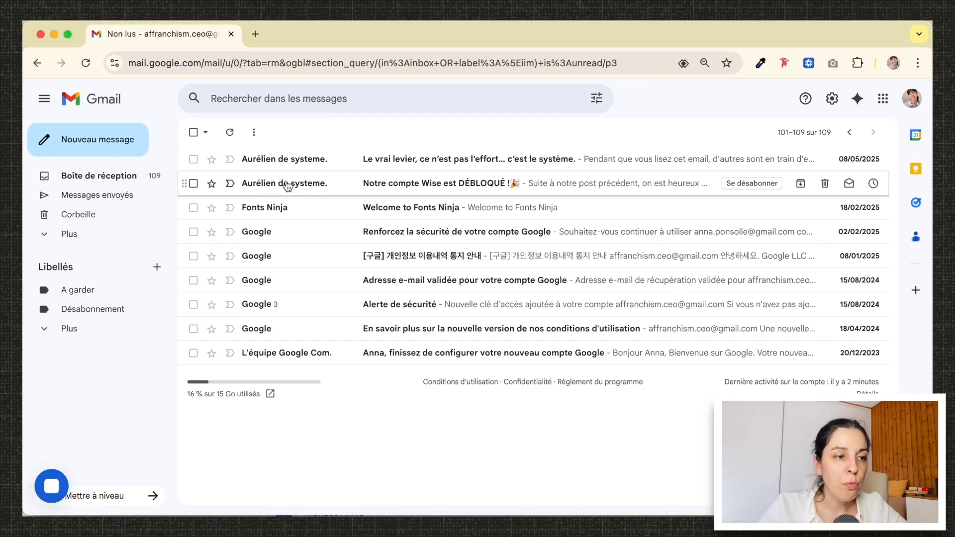
mouse_move(268, 189)
left_click_drag(267, 189, 76, 292)
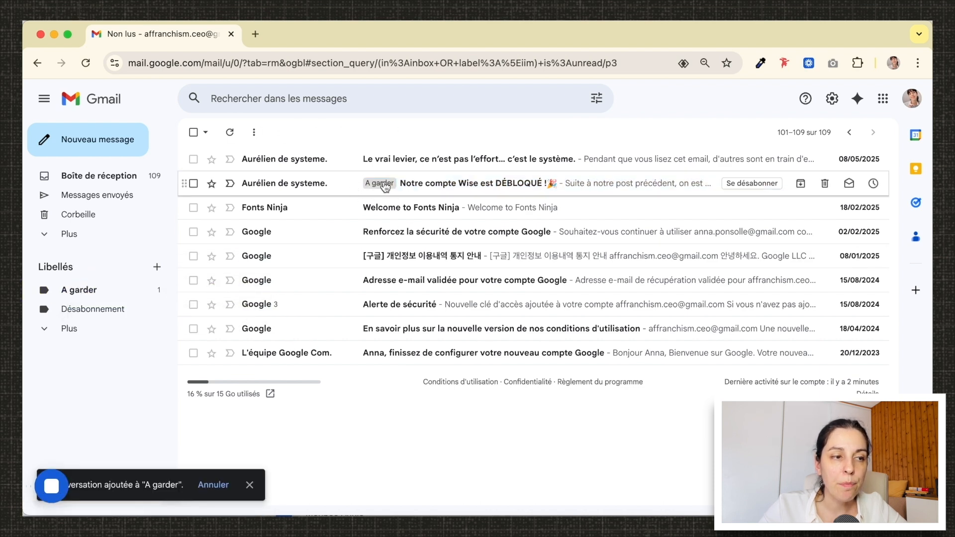
Step: Go back one page of unread messages and add the label "A garder" to "Modification apportée à votre compte Google"
left_click(848, 133)
scroll(517, 378, "down", 15)
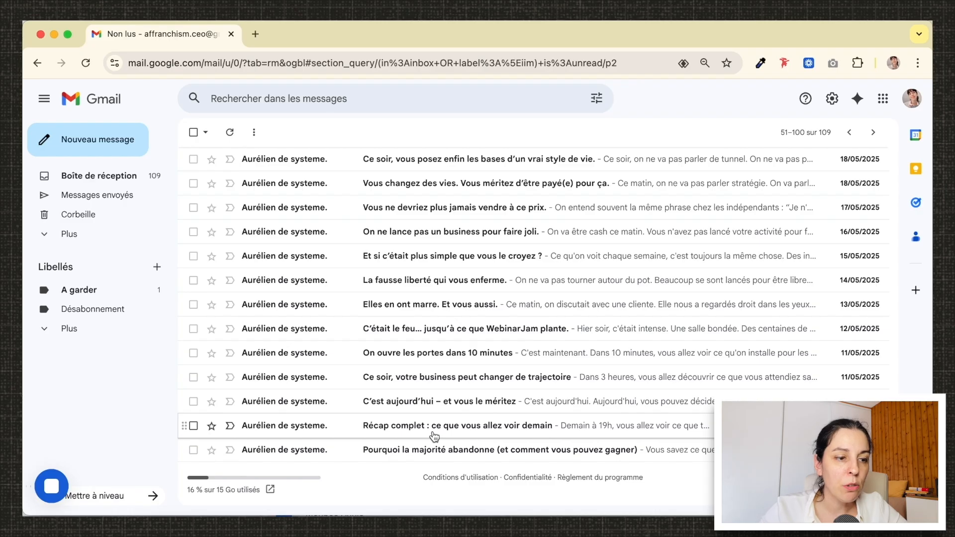
scroll(398, 492, "up", 3)
scroll(409, 283, "up", 8)
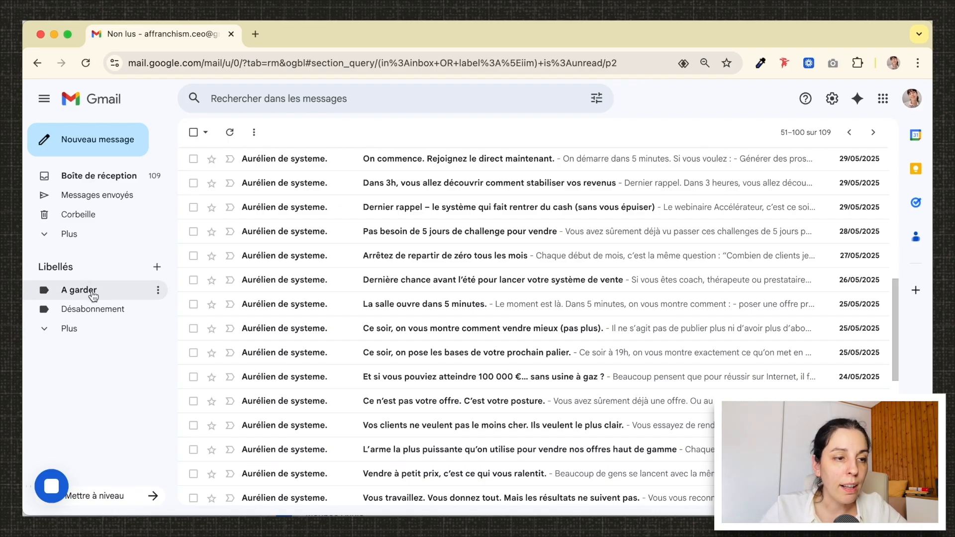
scroll(379, 409, "up", 1)
scroll(341, 211, "up", 10)
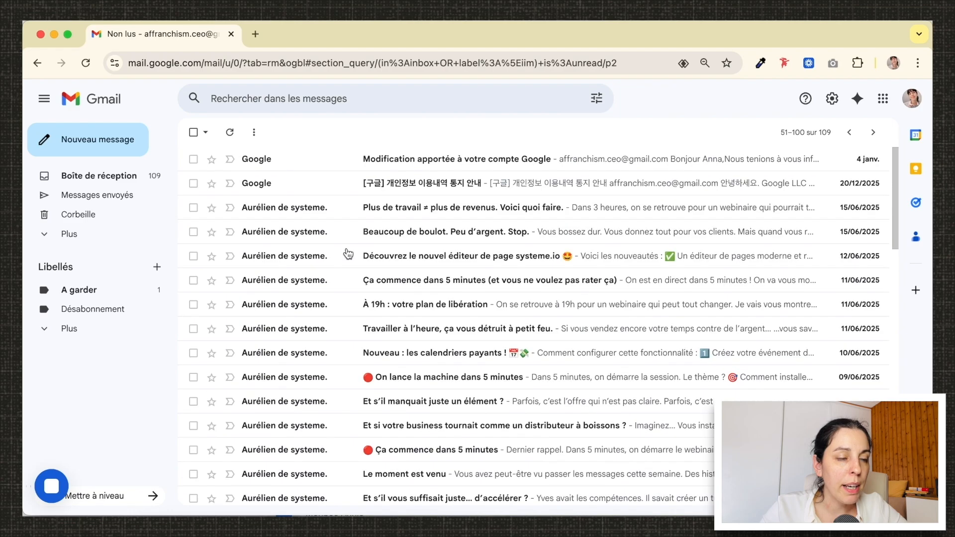
Step: Select five messages dated up to 17/05/2025 near the end of the page and add the label "A garder" to them together
scroll(488, 305, "down", 20)
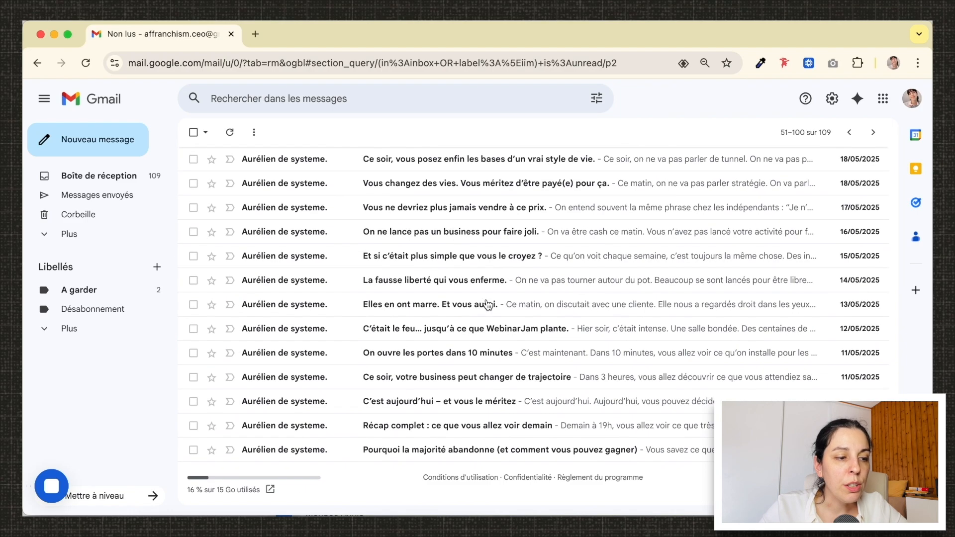
left_click(192, 447)
left_click(193, 425)
left_click(193, 377)
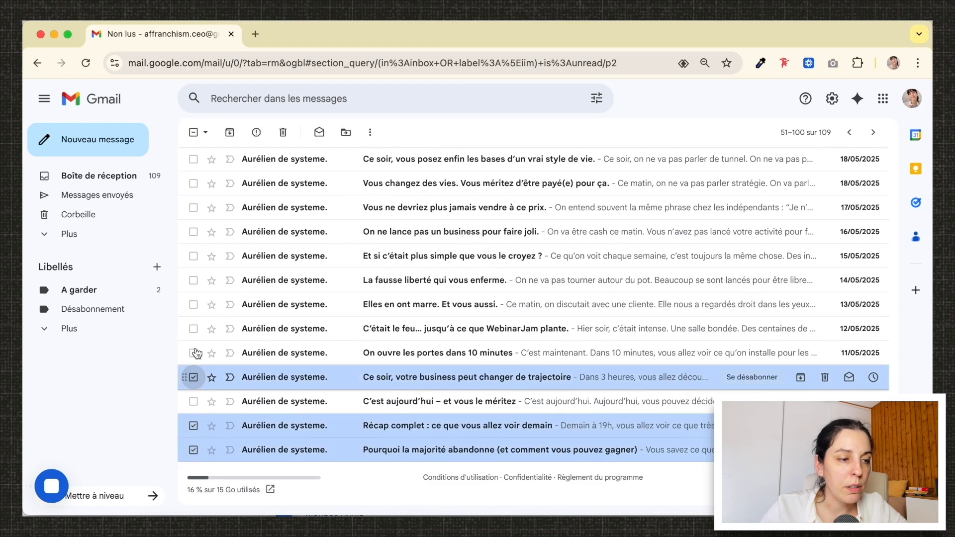
left_click(193, 280)
left_click(193, 208)
left_click_drag(333, 215, 69, 296)
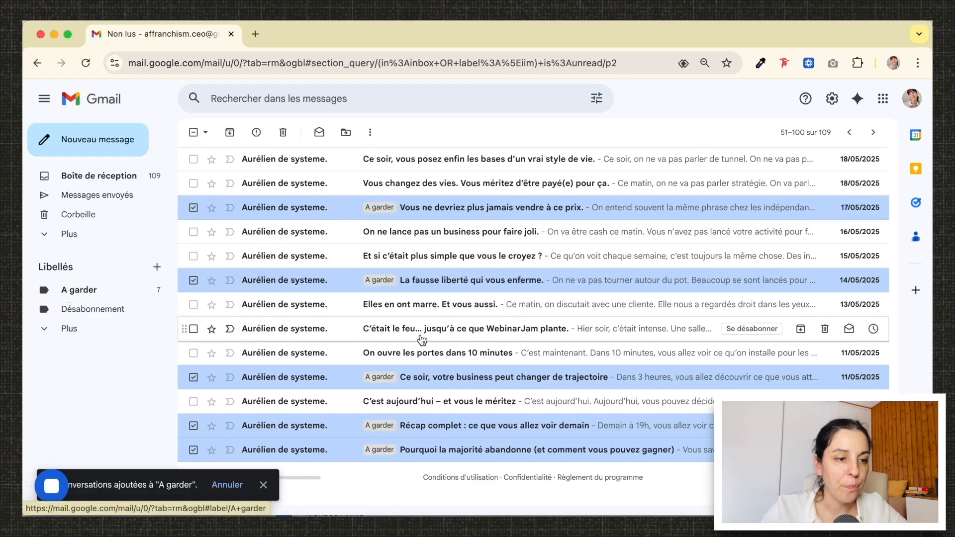
Step: Add the label "Désabonnement" to the message "Plus de travail ≠ plus de revenus. Voici quoi faire."
scroll(547, 328, "up", 15)
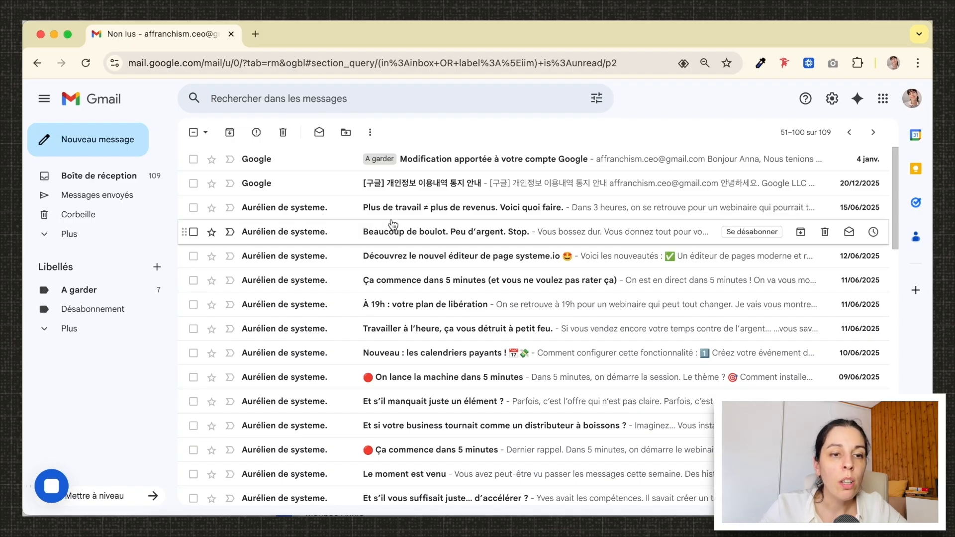
left_click_drag(288, 210, 99, 316)
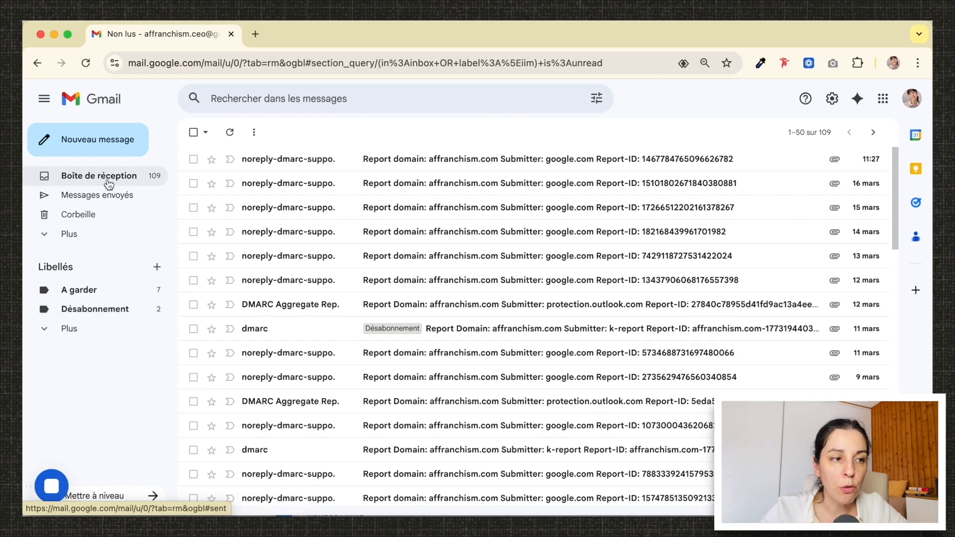
Step: Reopen the full unread list from the inbox and mark all 50 conversations on its first page as read
left_click(75, 175)
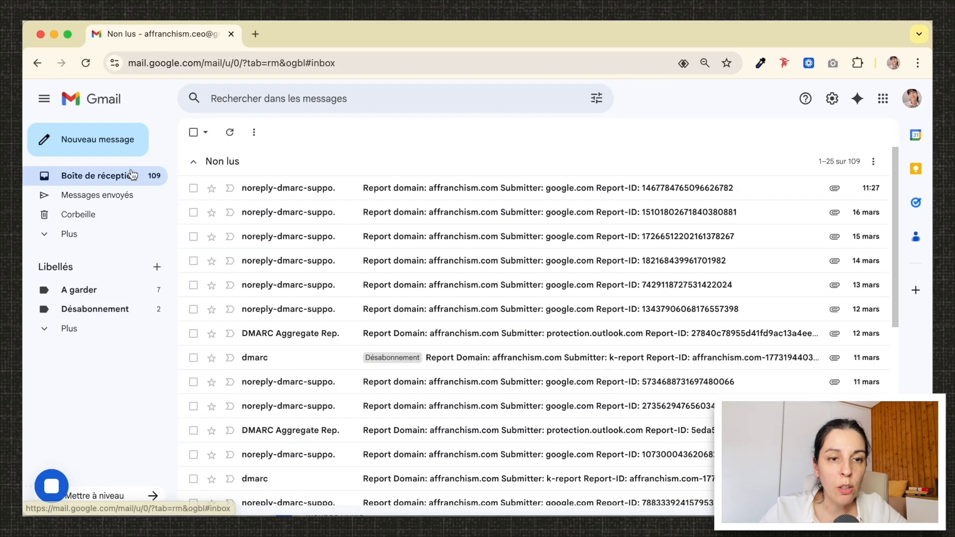
left_click(829, 161)
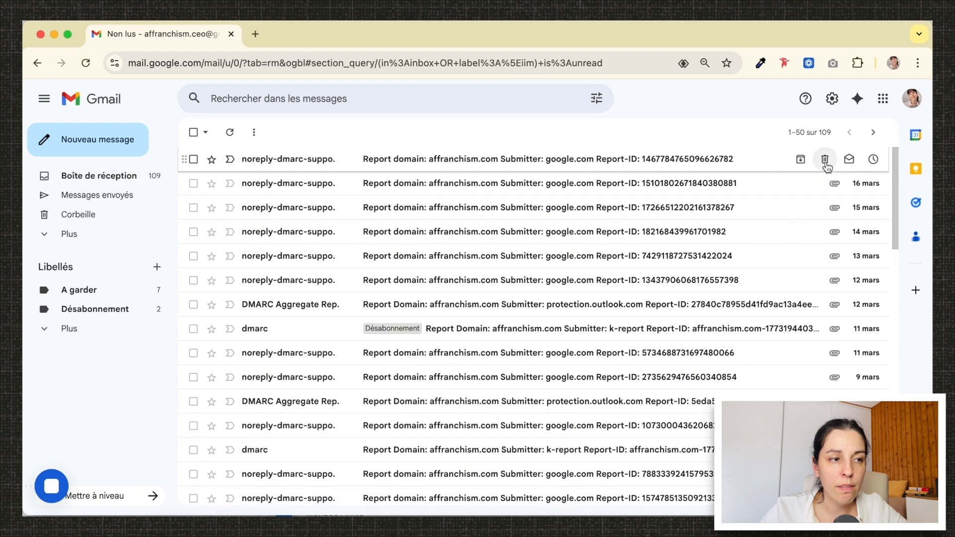
left_click(193, 133)
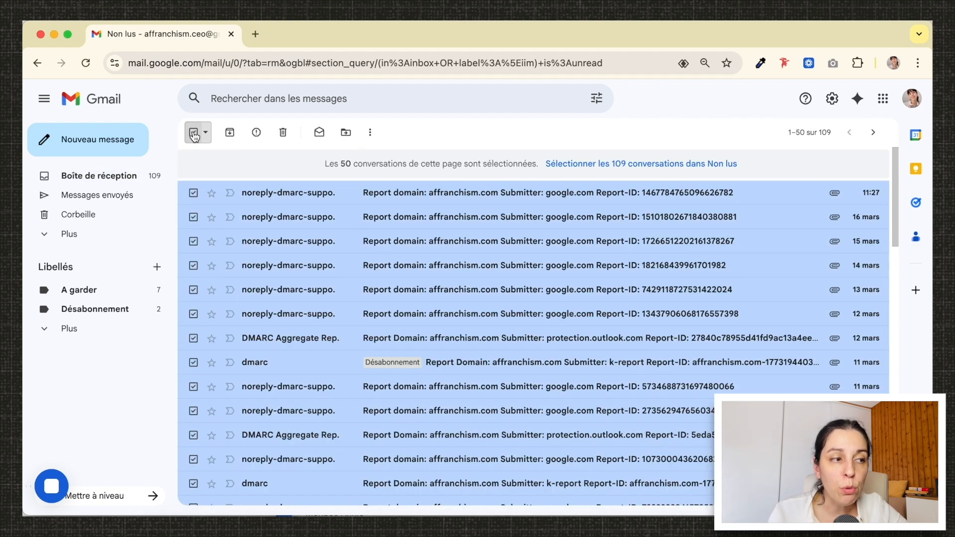
key("shift+i")
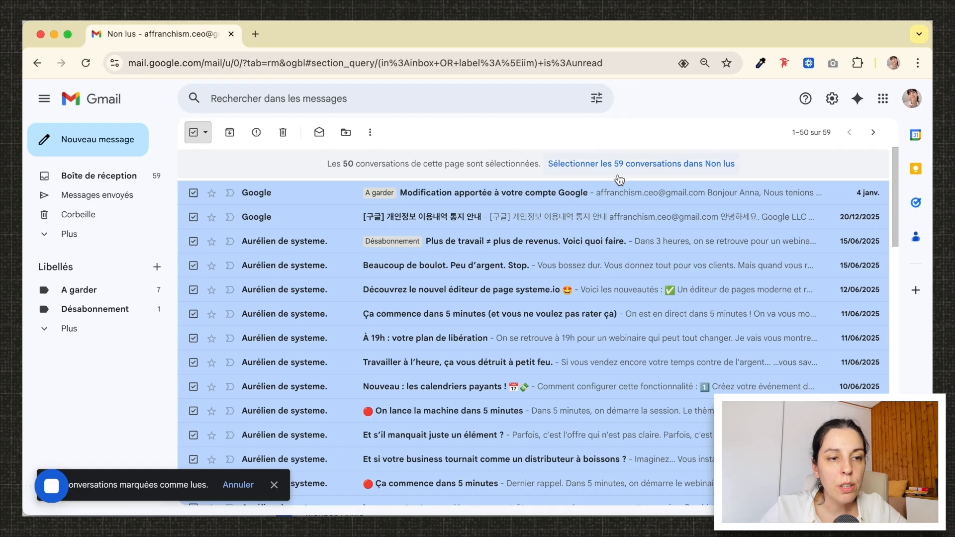
Step: Extend the selection to every conversation in the "Non lus" list and mark them all as read
left_click(580, 165)
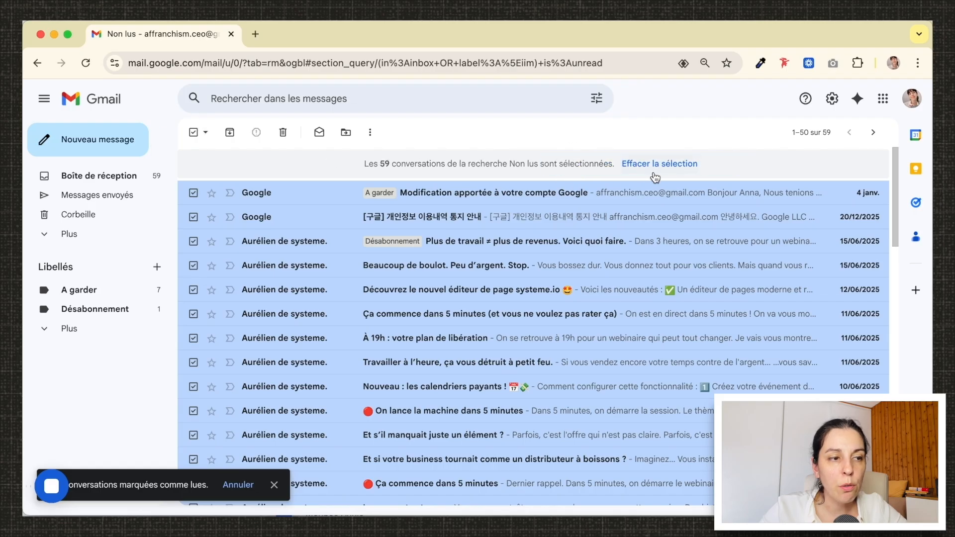
left_click(318, 133)
left_click(612, 331)
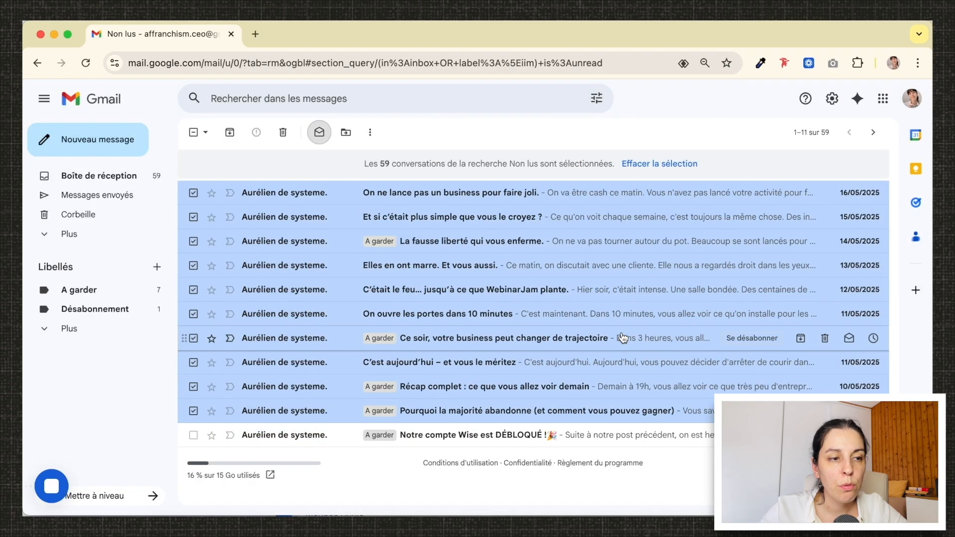
Step: Open the full list of other messages from the inbox and archive all conversations in it, across every page
left_click(117, 183)
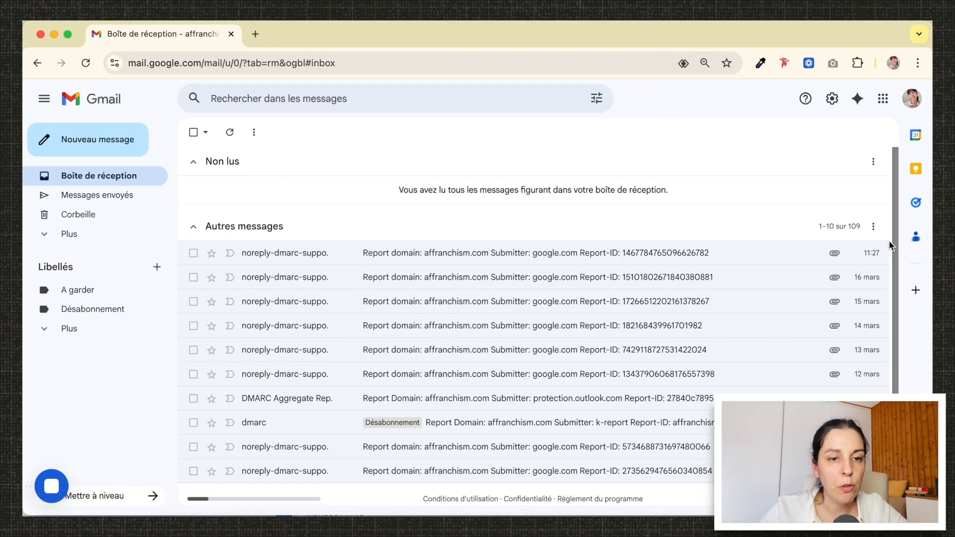
left_click(837, 228)
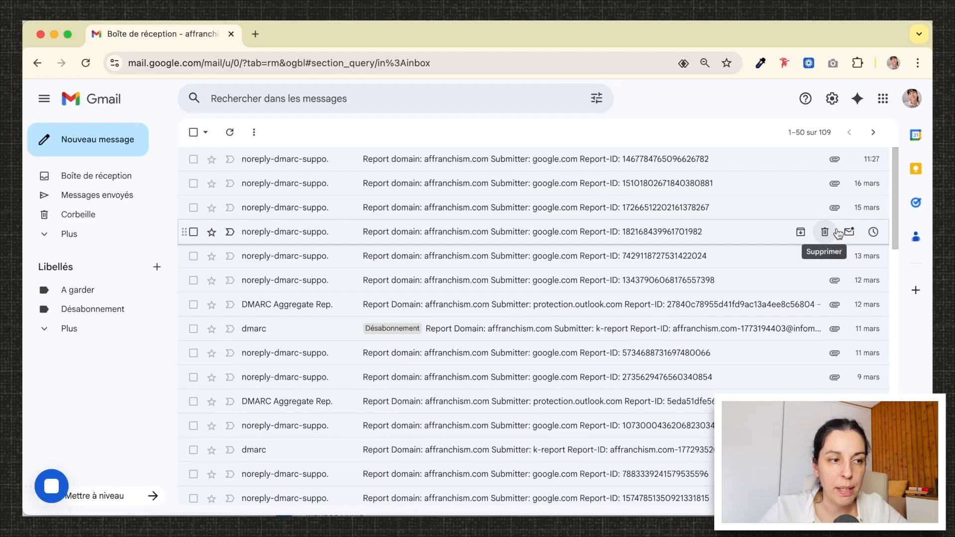
left_click(192, 134)
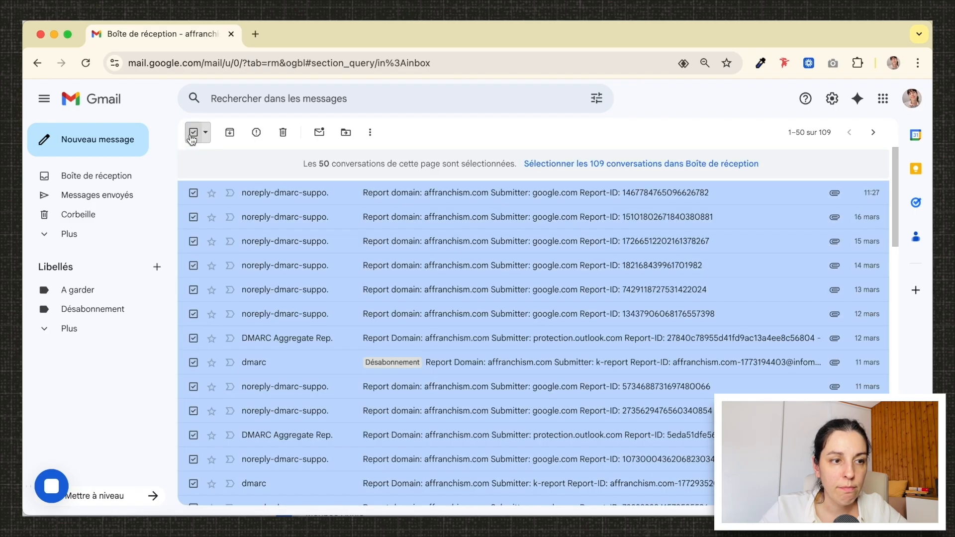
left_click(611, 166)
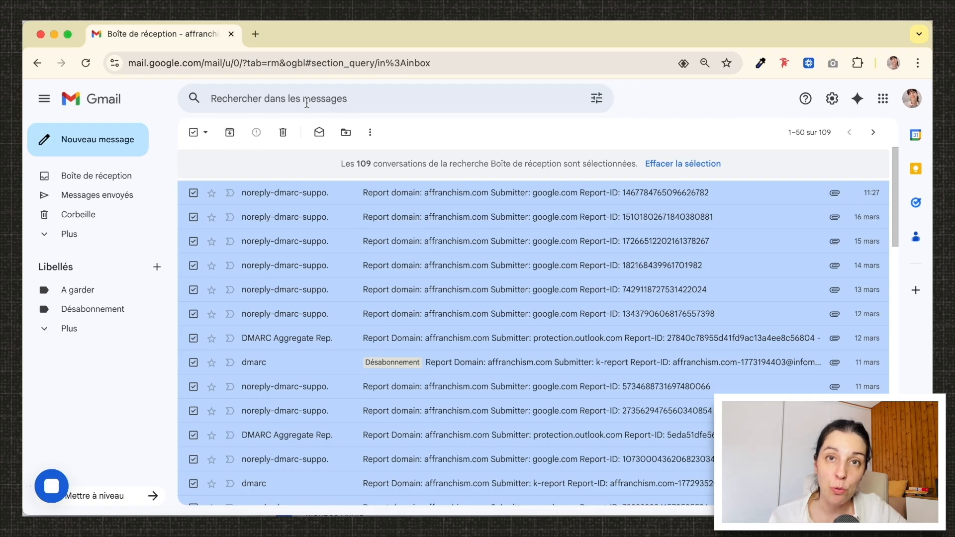
left_click(230, 132)
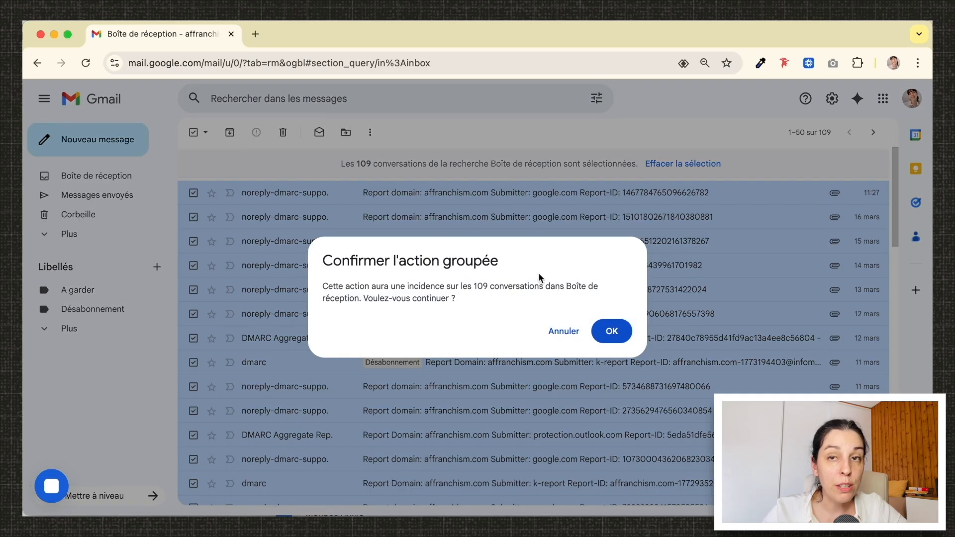
left_click(615, 331)
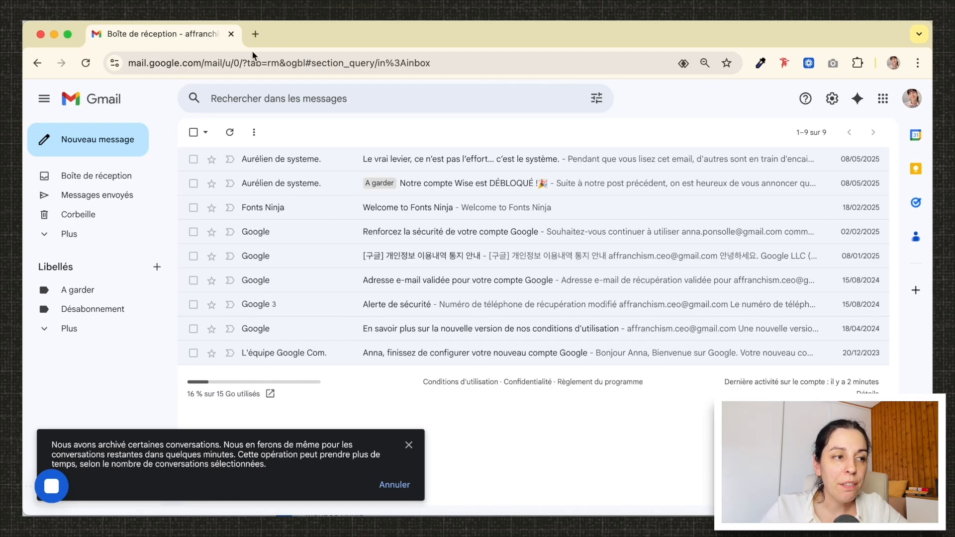
Step: Reload the mailbox, archive all the conversations still listed in the inbox, and return to the inbox
left_click(91, 67)
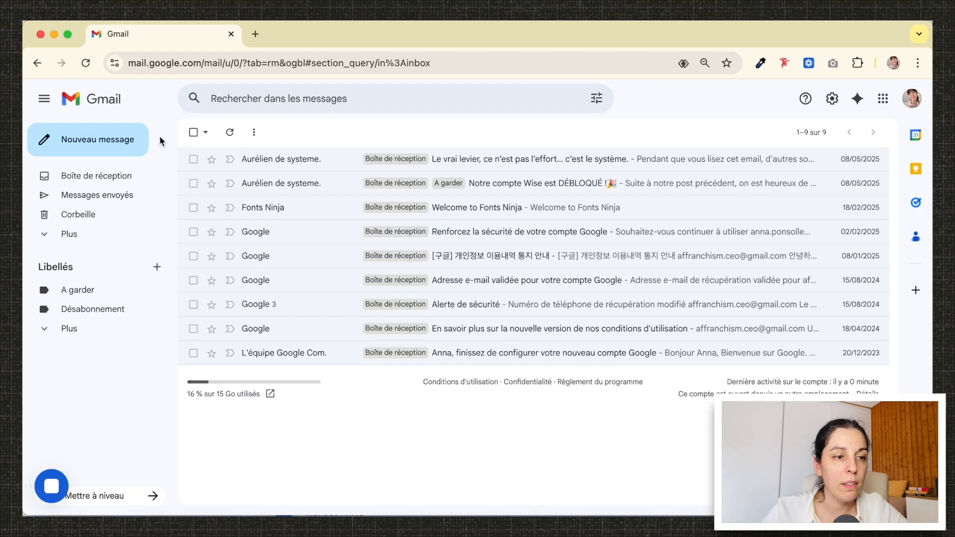
left_click(193, 134)
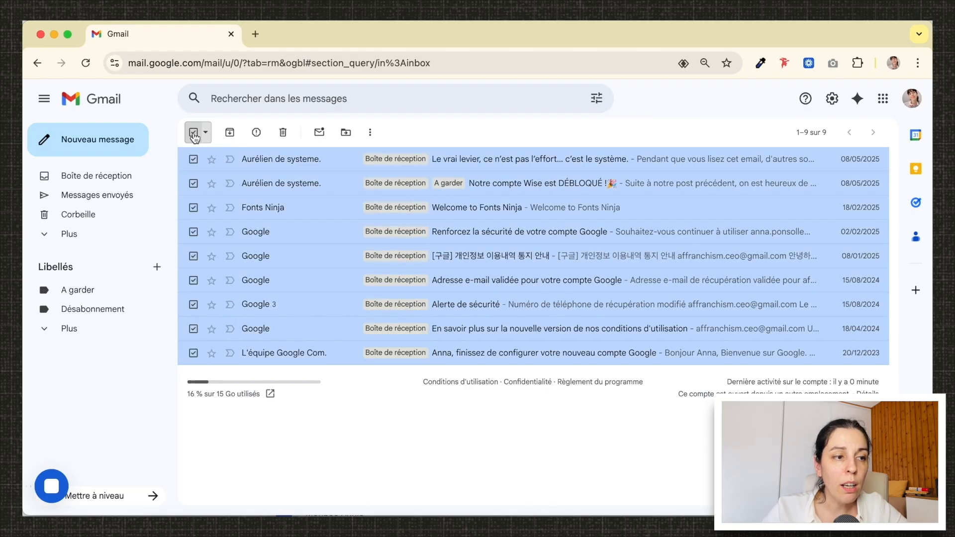
left_click(232, 134)
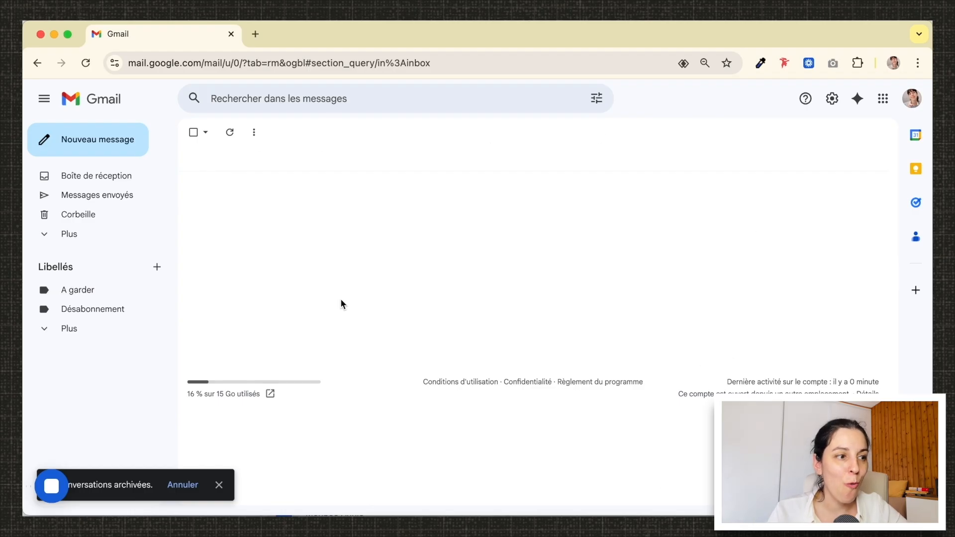
left_click(87, 180)
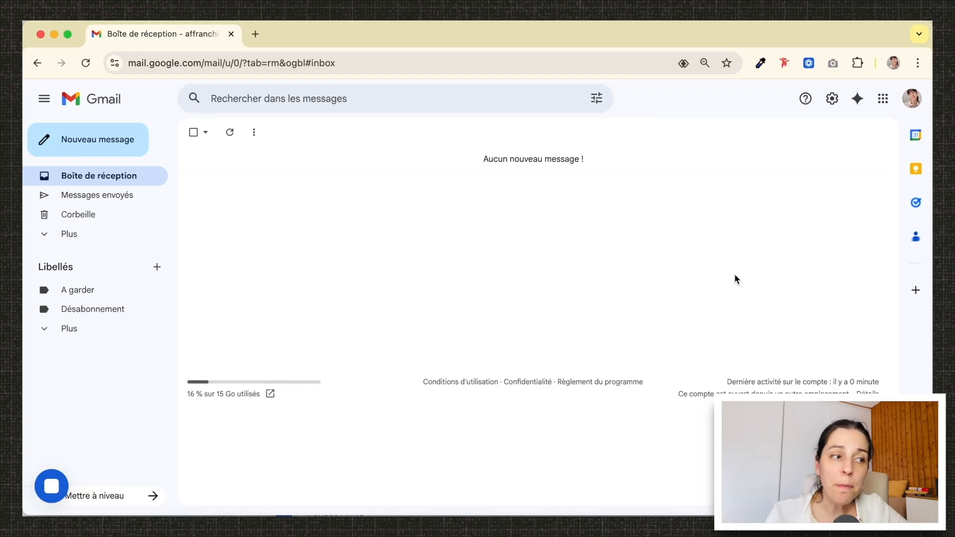
Step: Mark all messages labelled "A garder" as unread and move them back to the inbox
left_click(77, 296)
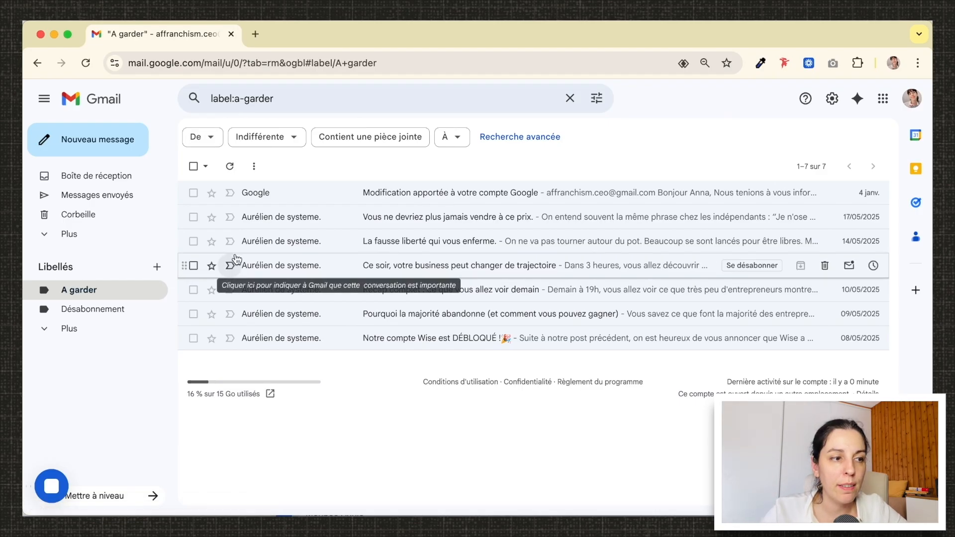
left_click(193, 167)
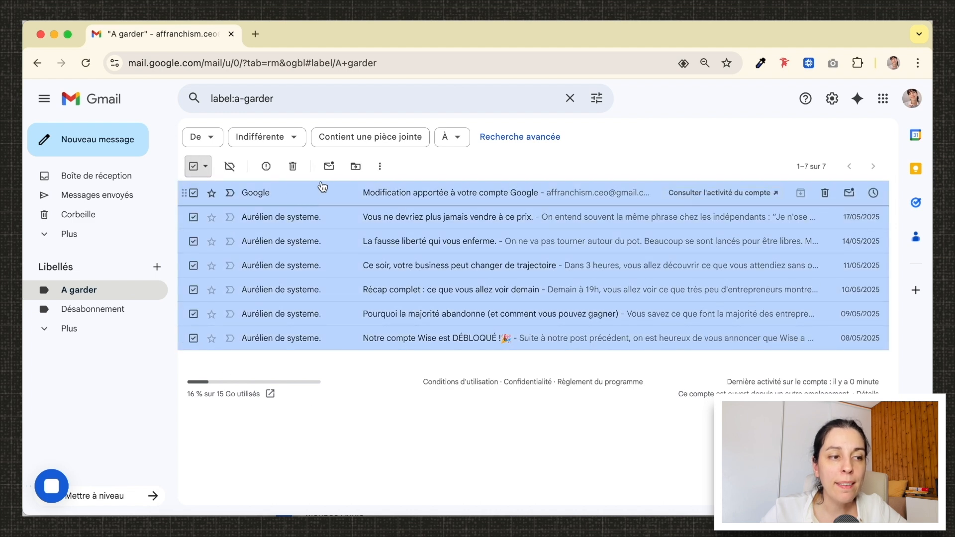
left_click(328, 168)
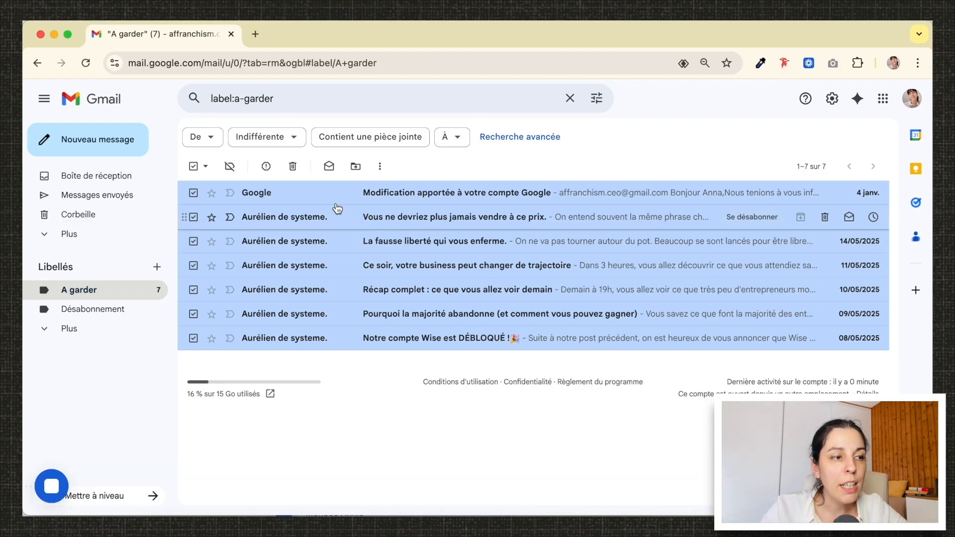
left_click_drag(283, 192, 116, 179)
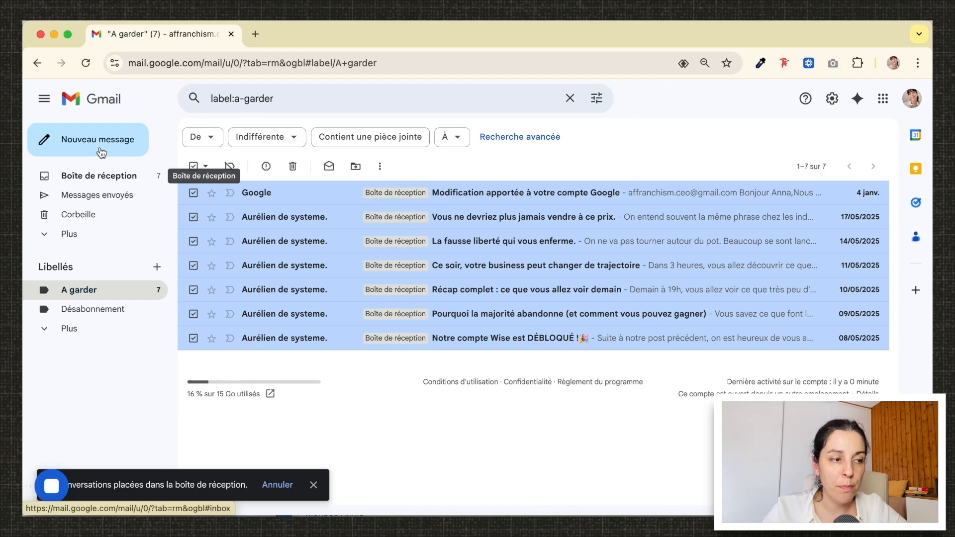
Step: Open the "Plus de travail ≠ plus de revenus. Voici quoi faire." message under the label "Désabonnement" and look for its unsubscribe links
left_click(85, 313)
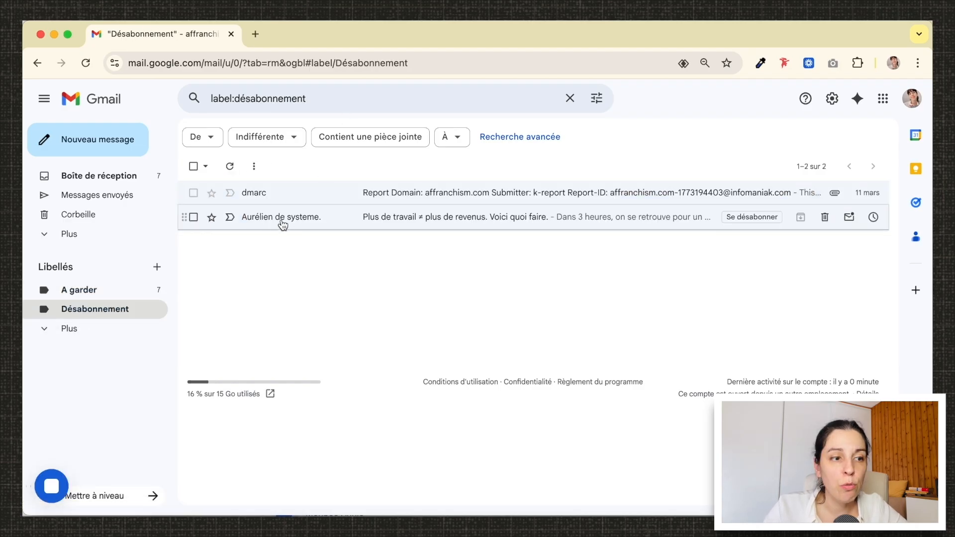
mouse_move(282, 225)
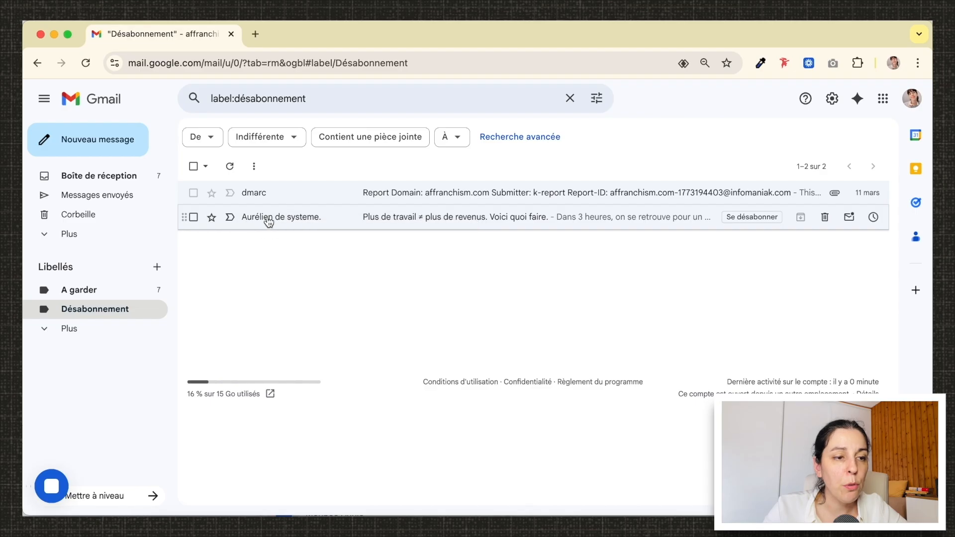
left_click(267, 217)
scroll(411, 293, "down", 4)
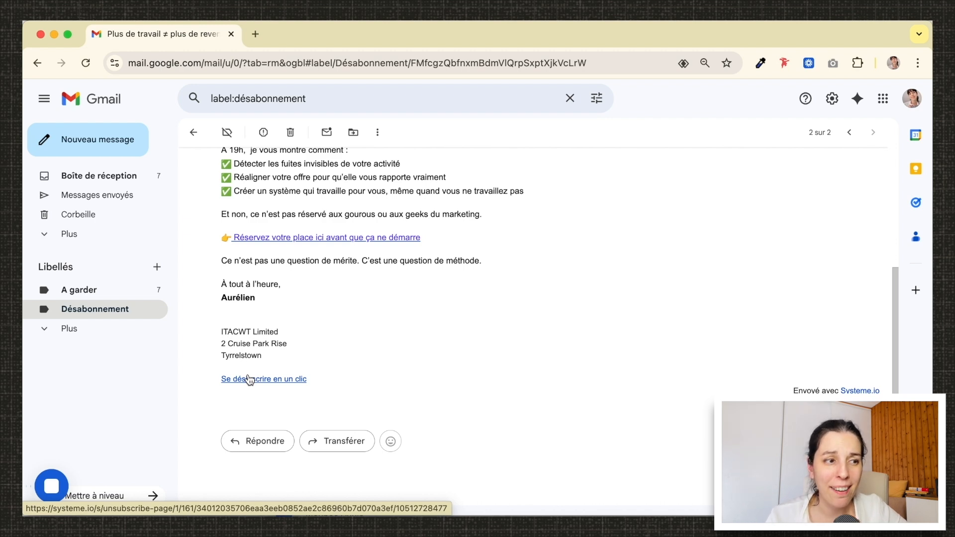
scroll(260, 404, "up", 4)
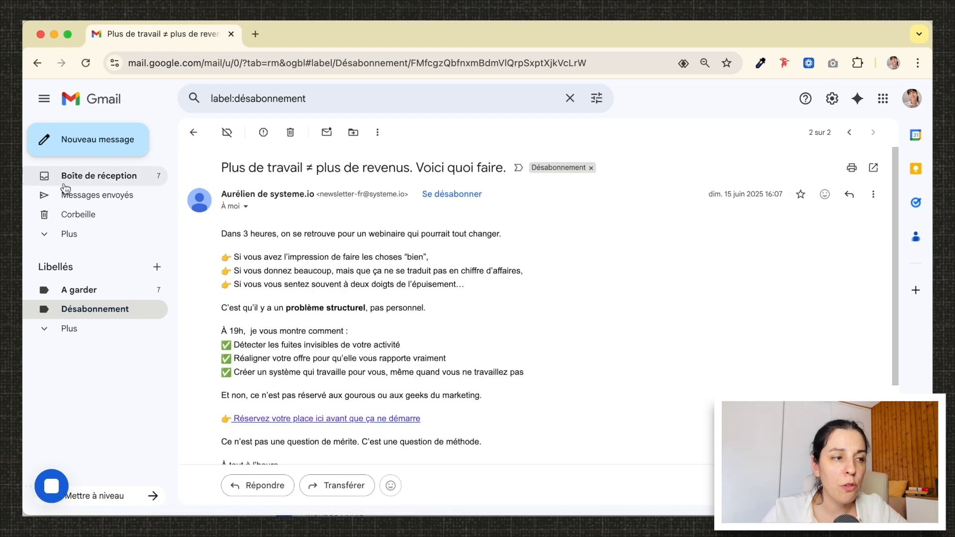
Step: Expand the list of mailbox folders and open the subscription management page "Gérer les abonnements"
left_click(71, 237)
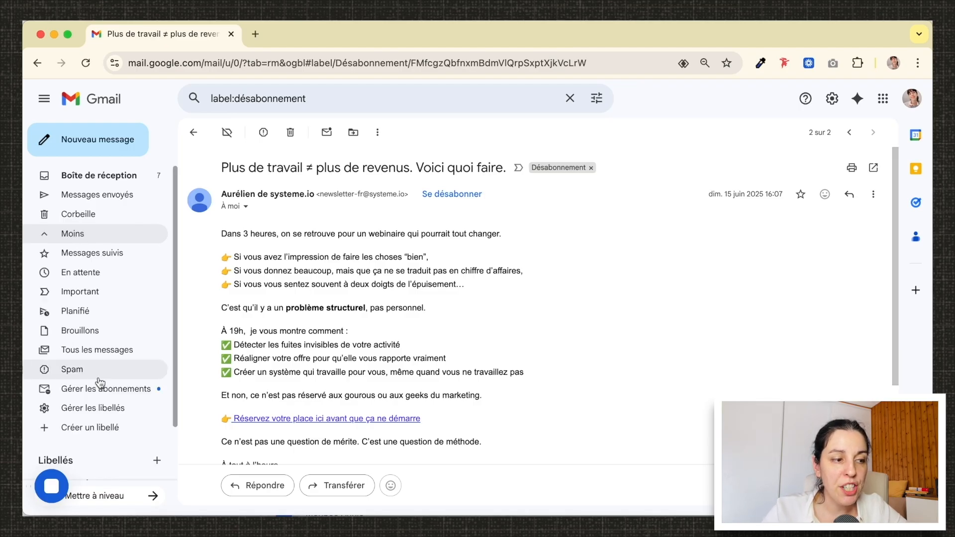
left_click(96, 396)
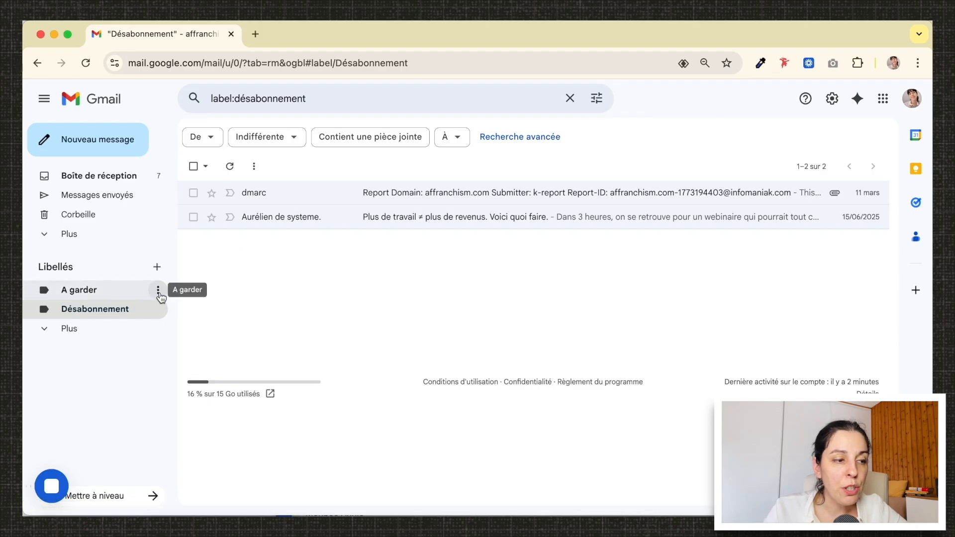
Step: Delete the label "Désabonnement", removing it from its conversations
left_click(158, 309)
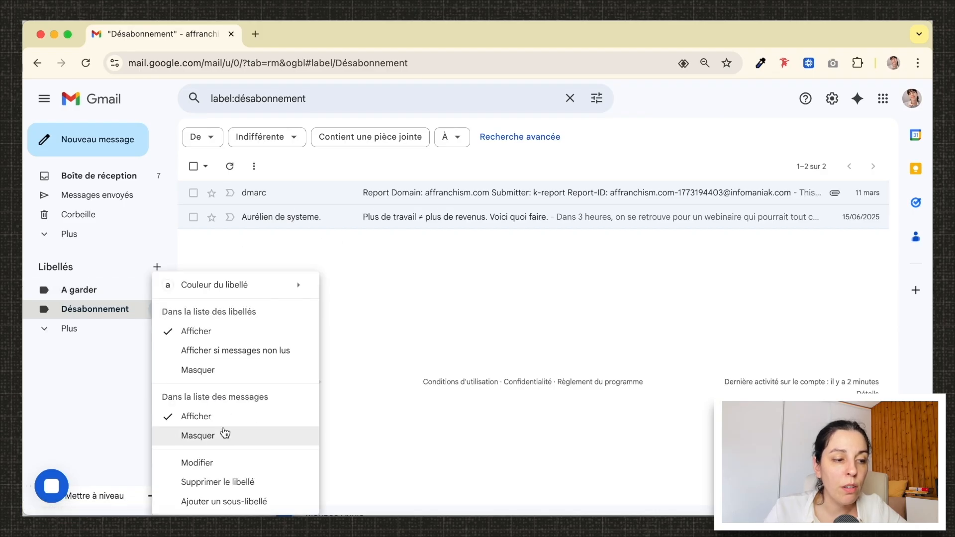
left_click(226, 481)
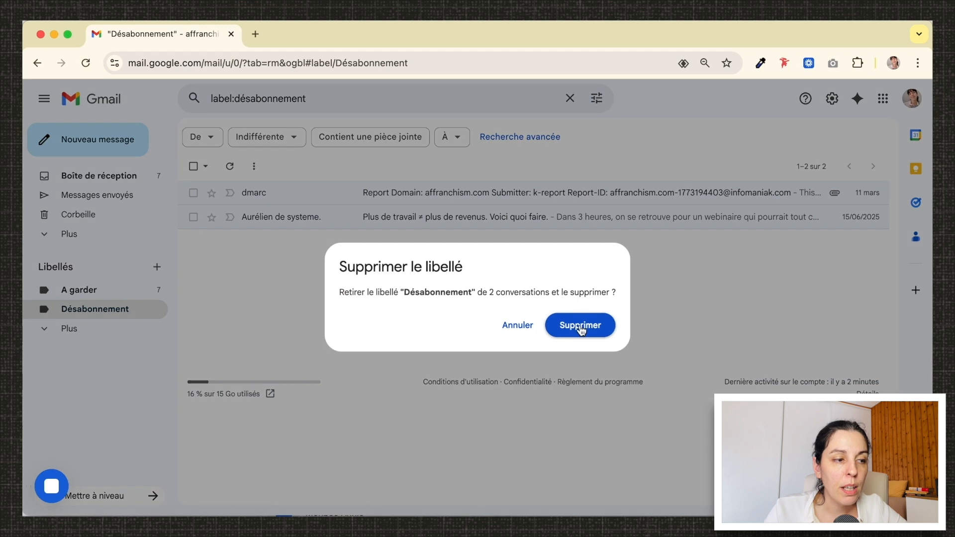
left_click(580, 326)
Step: Delete the label "A garder" and return to the inbox
left_click(157, 291)
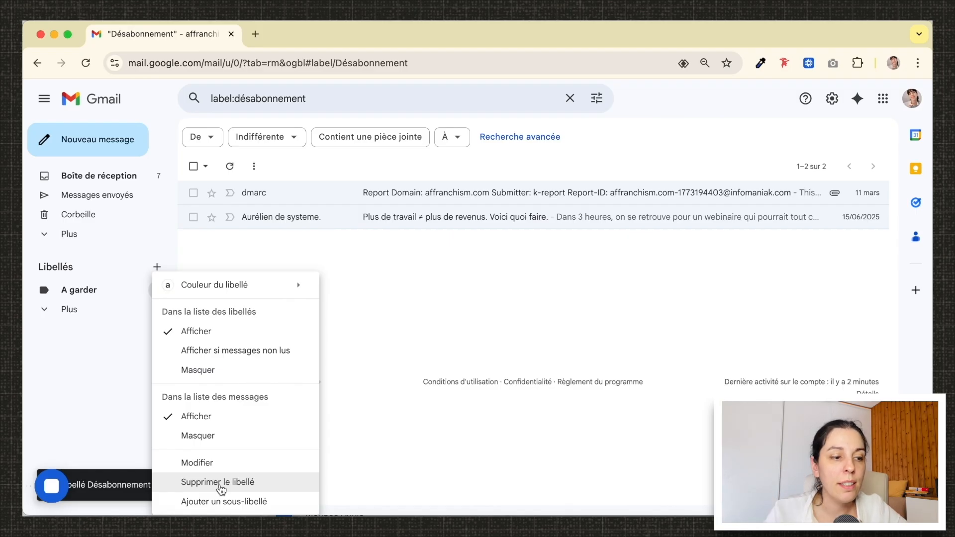
left_click(218, 481)
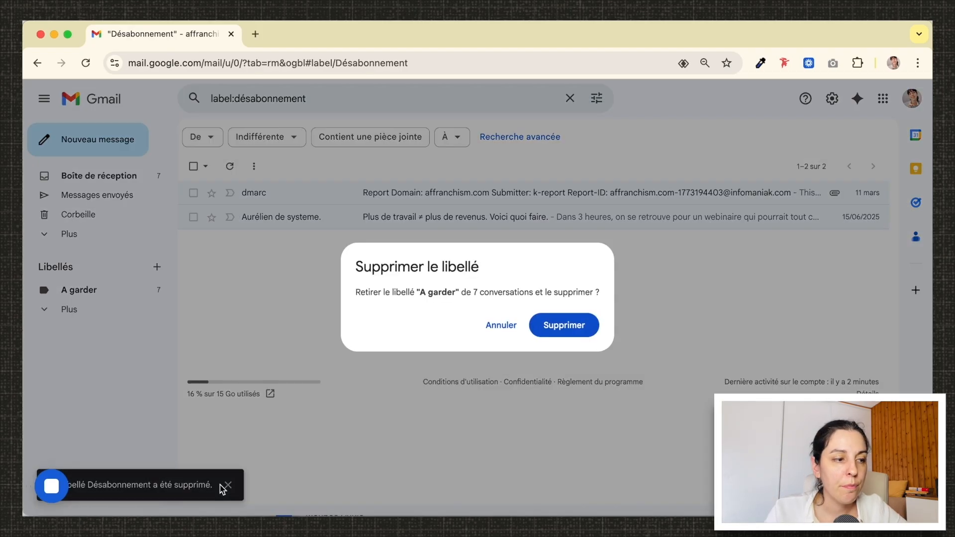
left_click(567, 326)
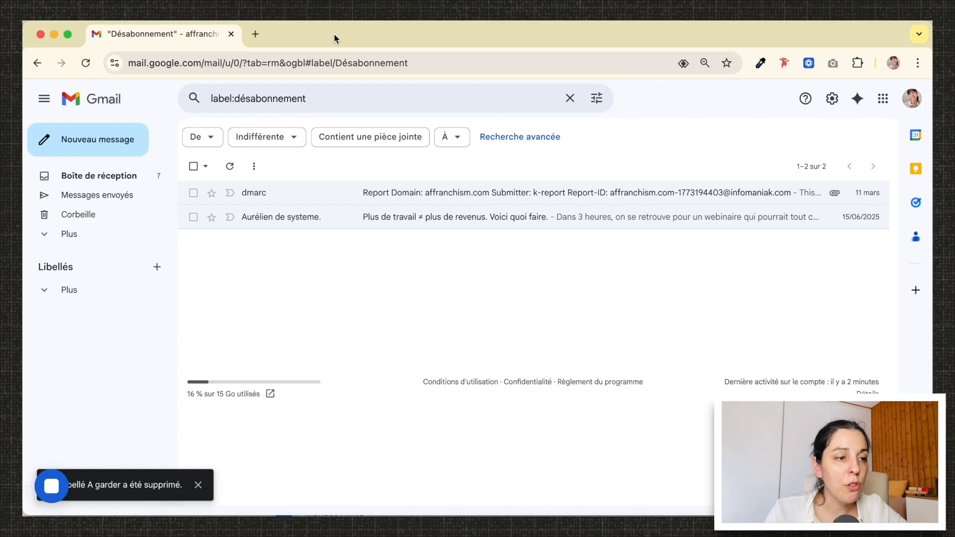
left_click(92, 176)
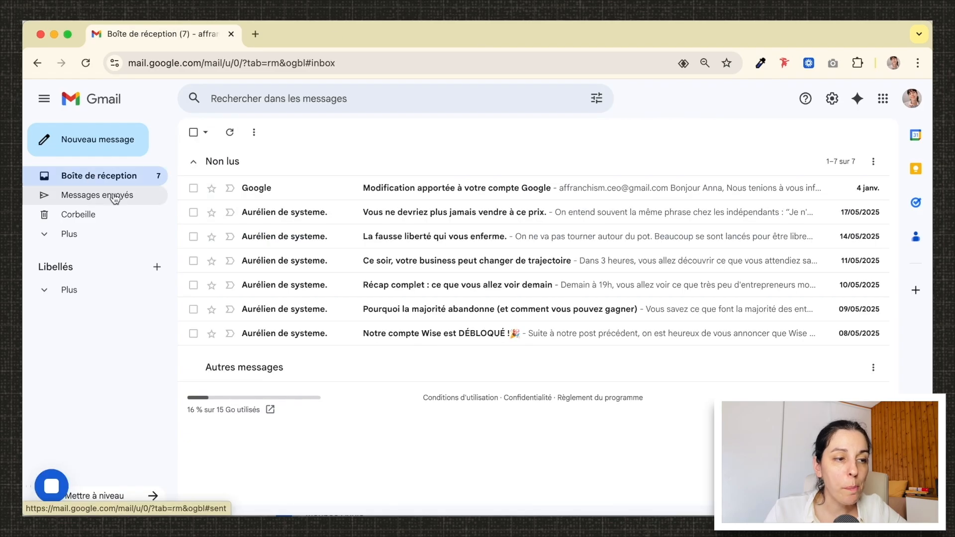